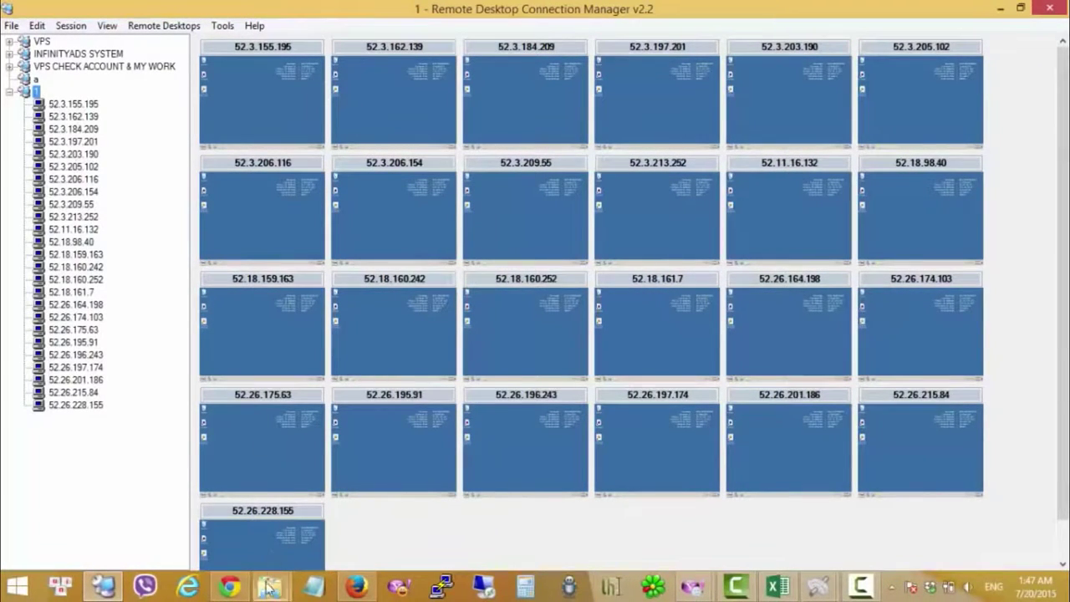
- Switch to the VPS amazon folder in File Explorer and select the 3-35vps batch file
mouse_move(268, 588)
left_click(185, 453)
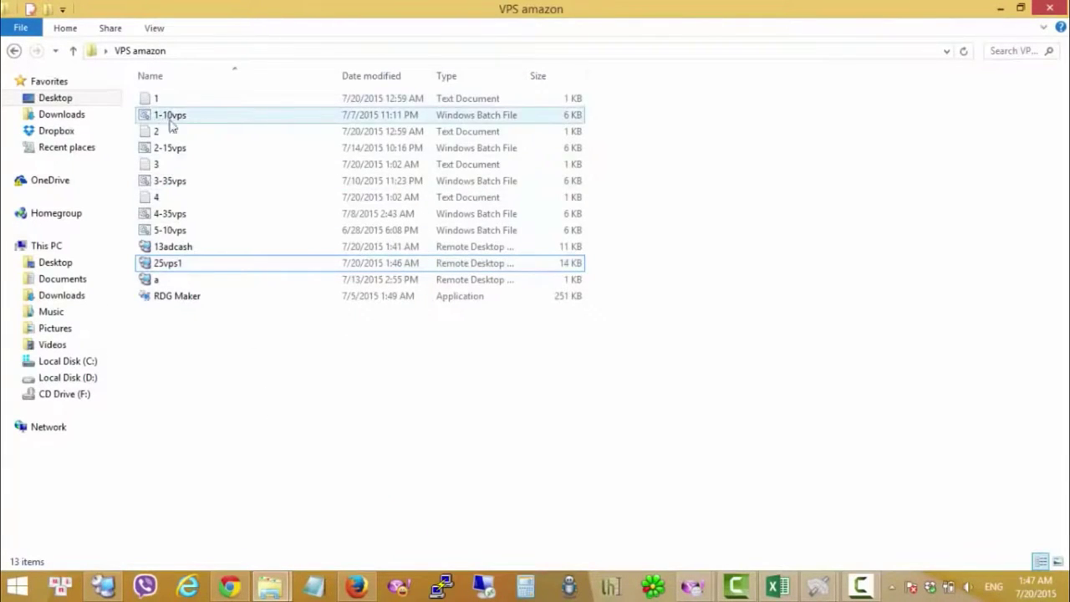
left_click(167, 186)
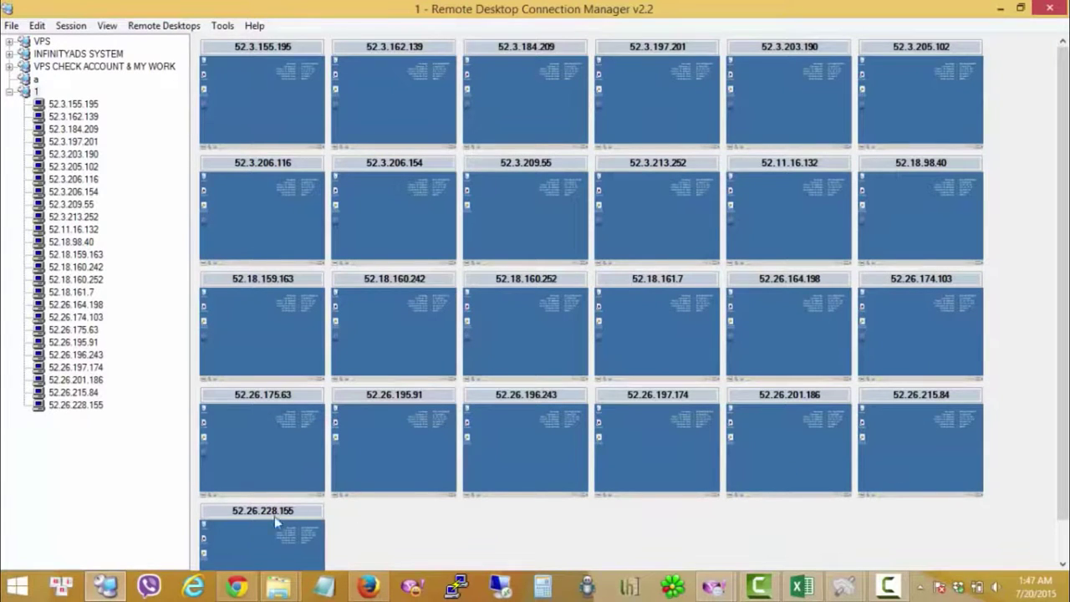
- Run the batch file on the desktops of the first six servers, from 52.3.155.195 to 52.3.205.102
scroll(274, 516, "down", 1)
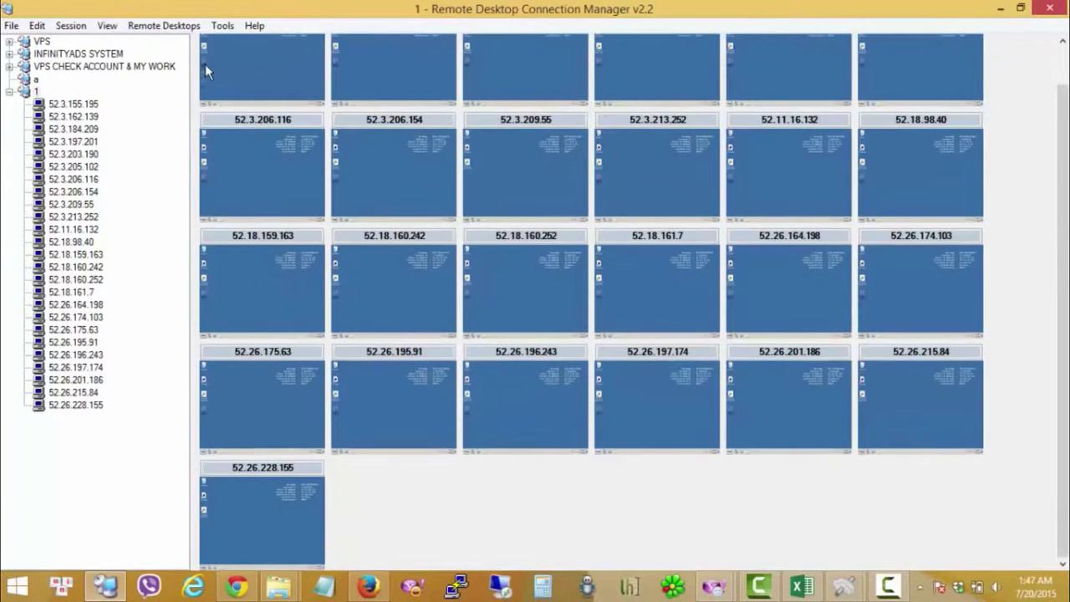
scroll(205, 64, "up", 1)
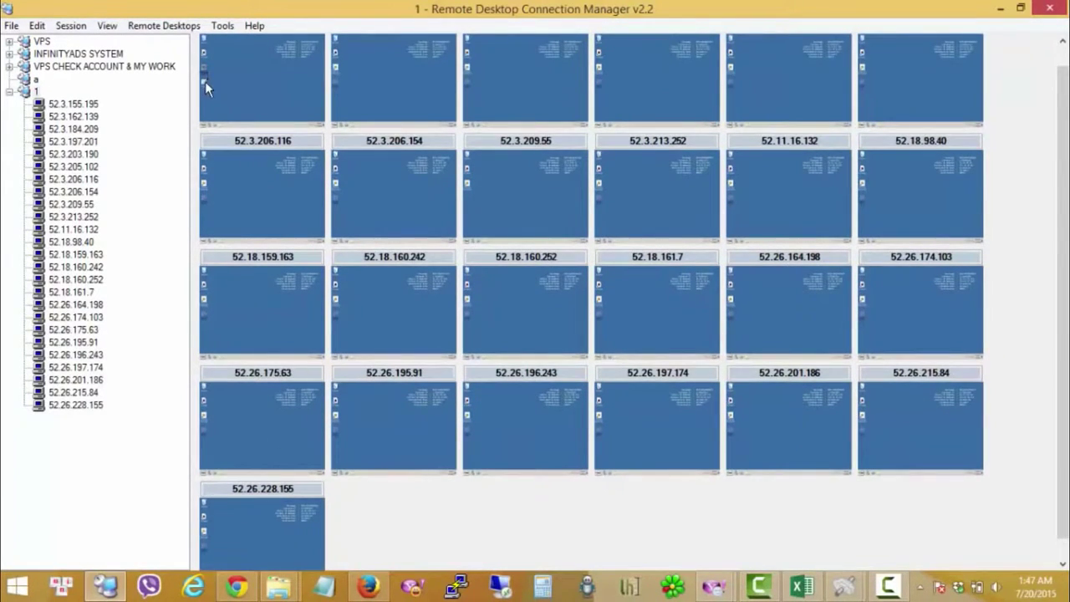
double_click(205, 81)
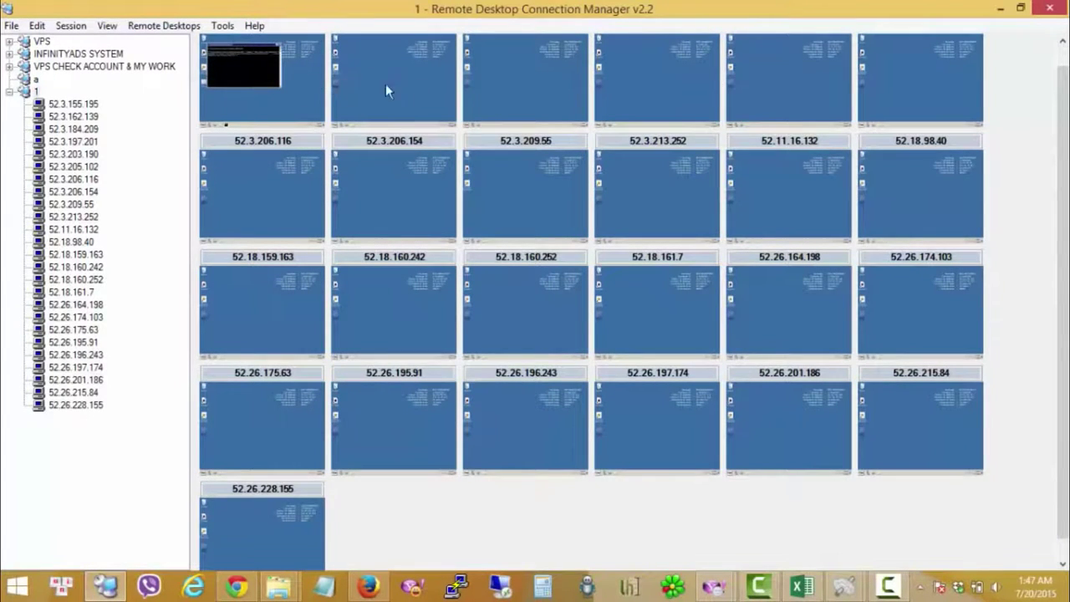
double_click(467, 84)
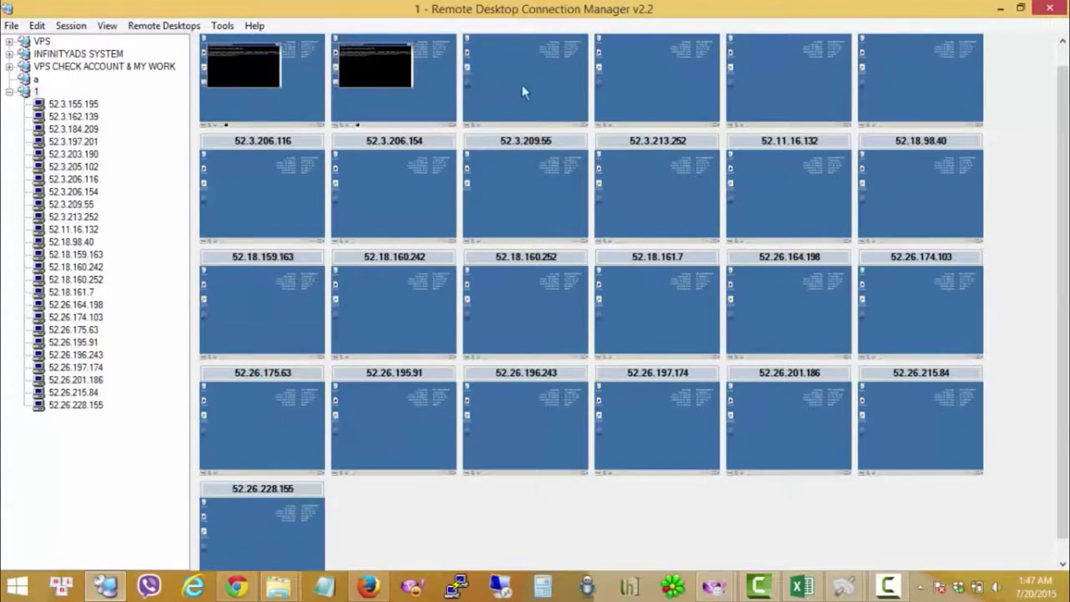
double_click(598, 81)
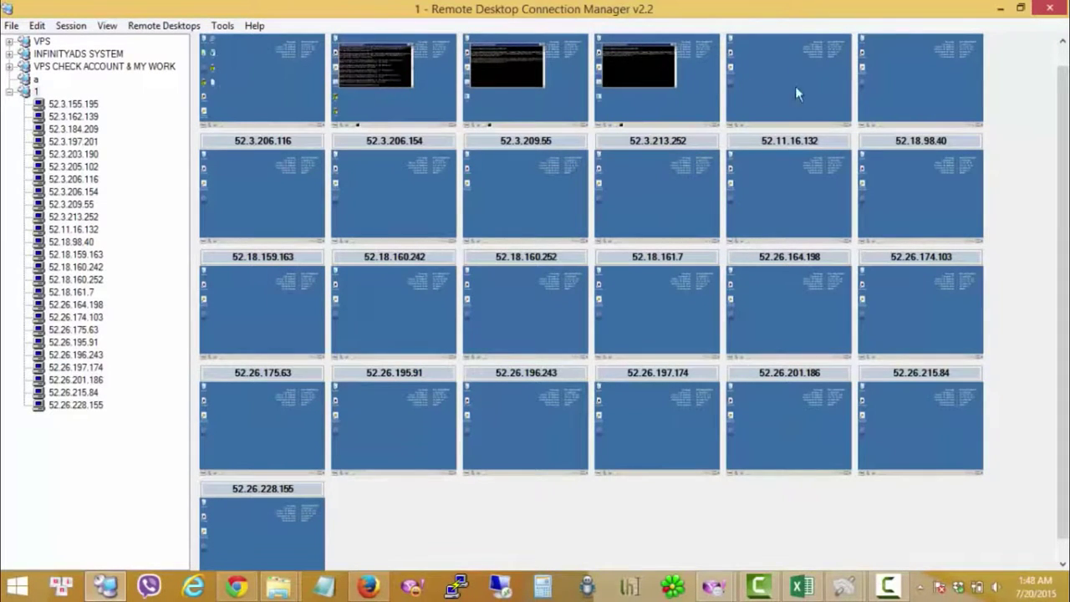
double_click(861, 81)
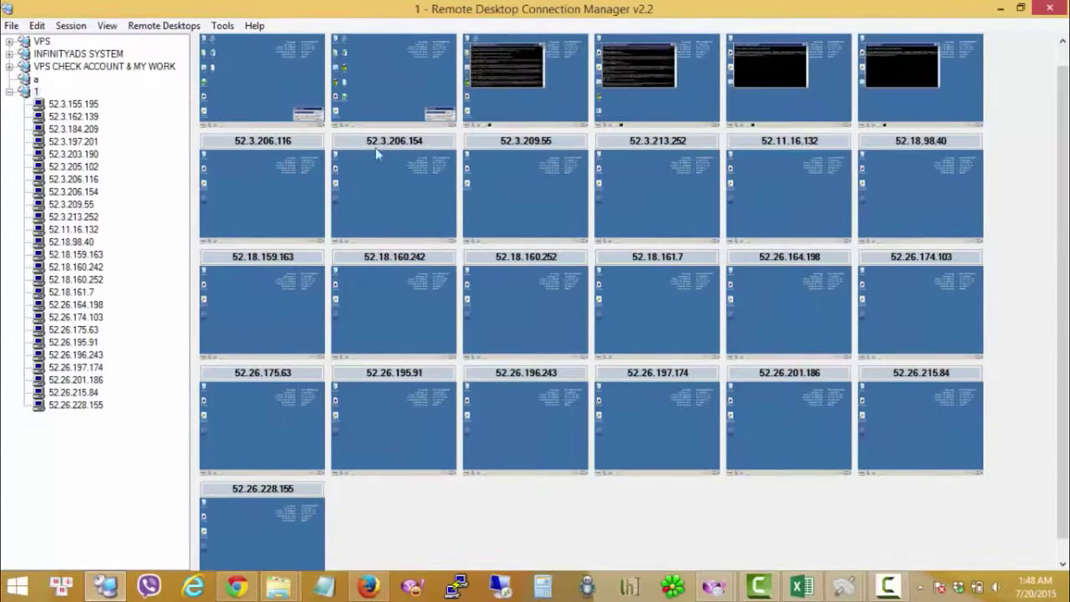
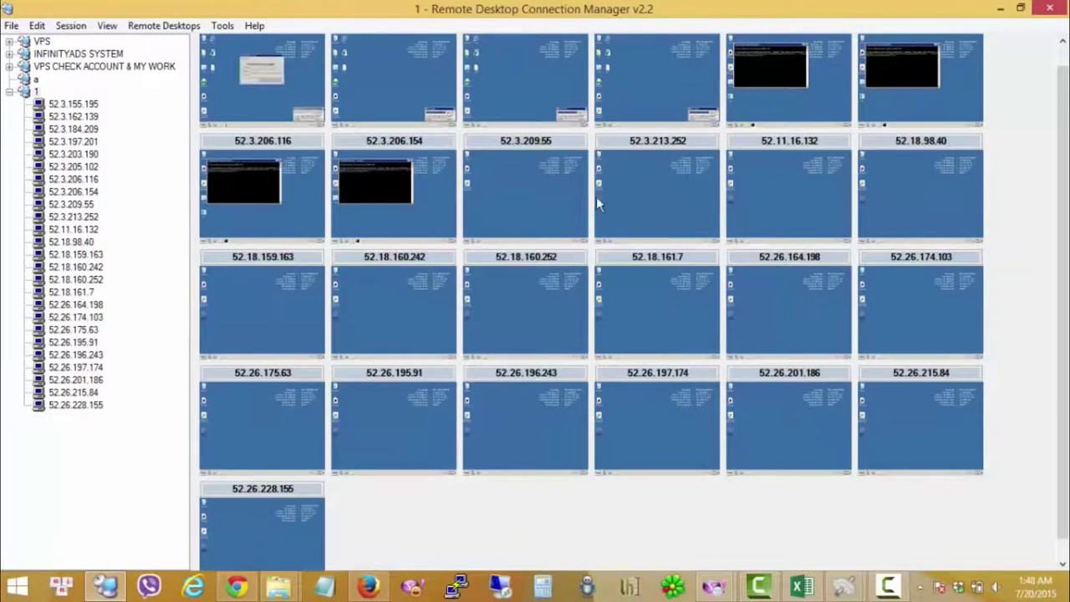
- Run the batch file on the desktops of the next twelve servers, from 52.3.206.116 to 52.26.174.103
double_click(597, 193)
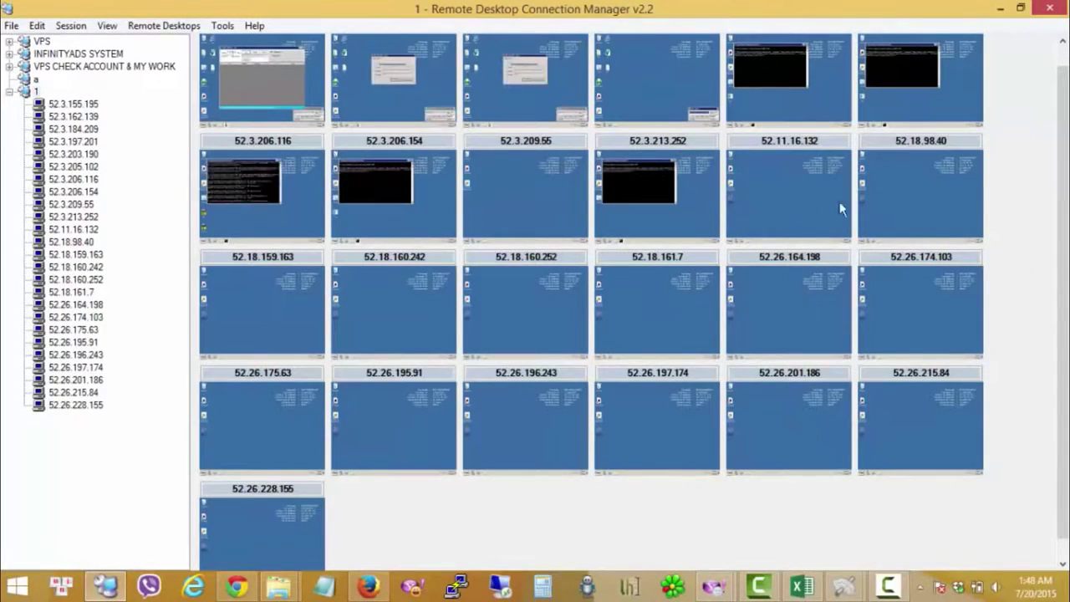
double_click(861, 197)
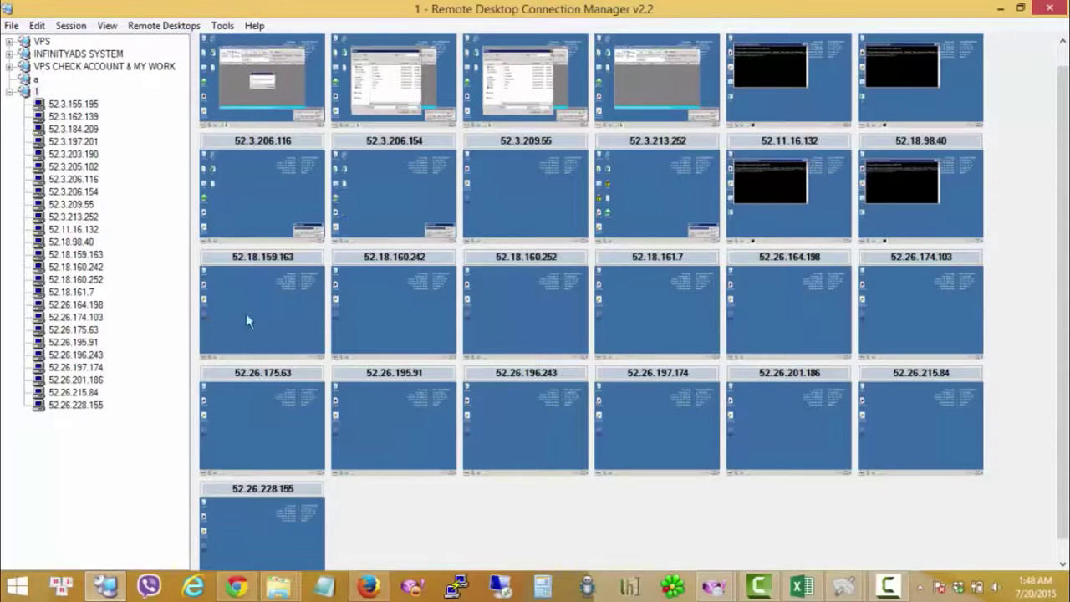
double_click(469, 200)
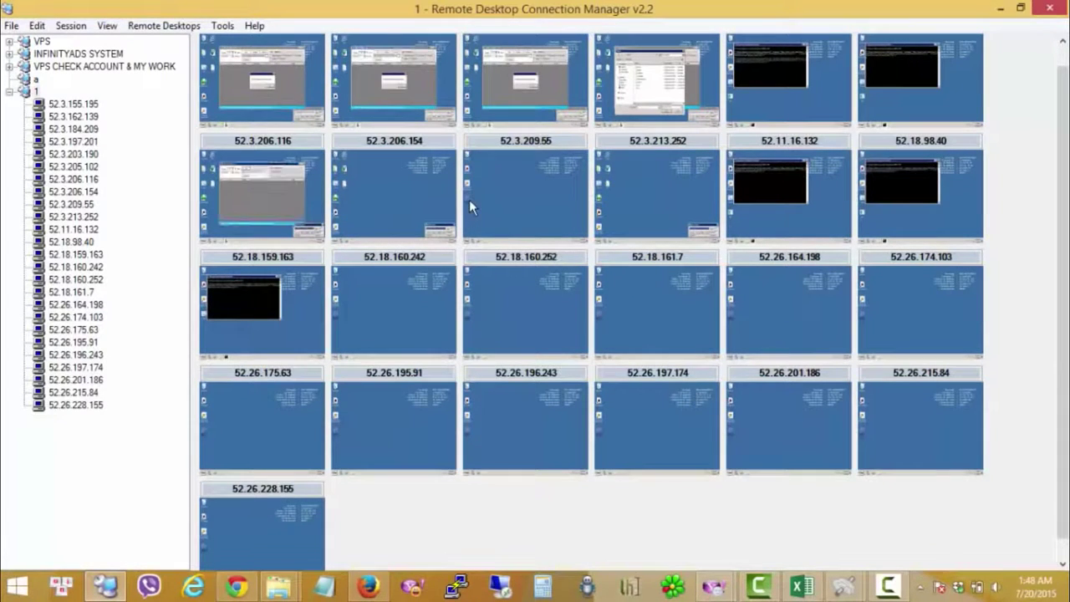
double_click(333, 318)
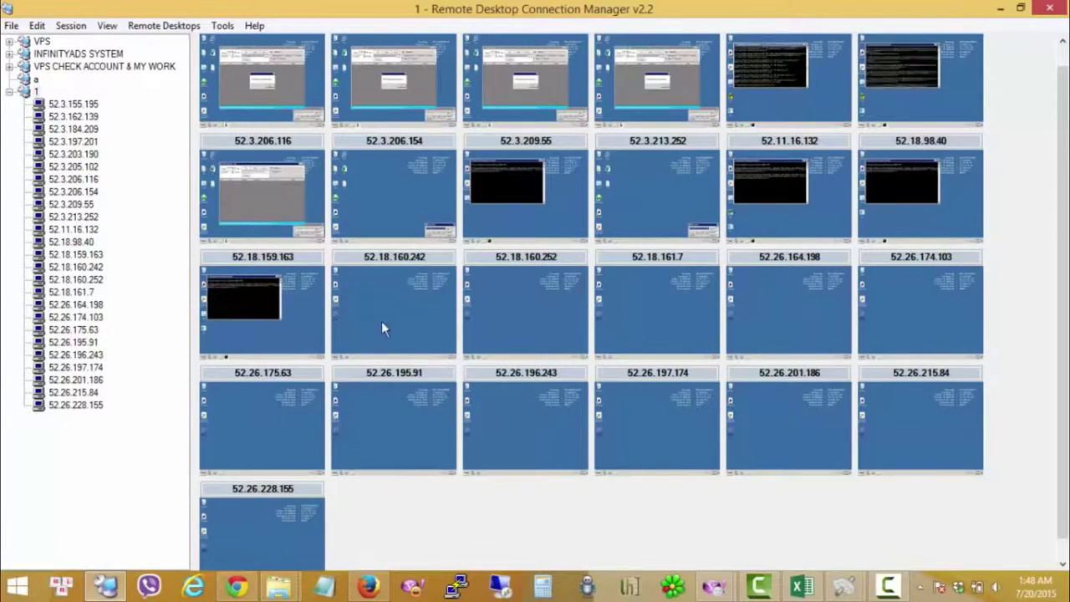
double_click(467, 313)
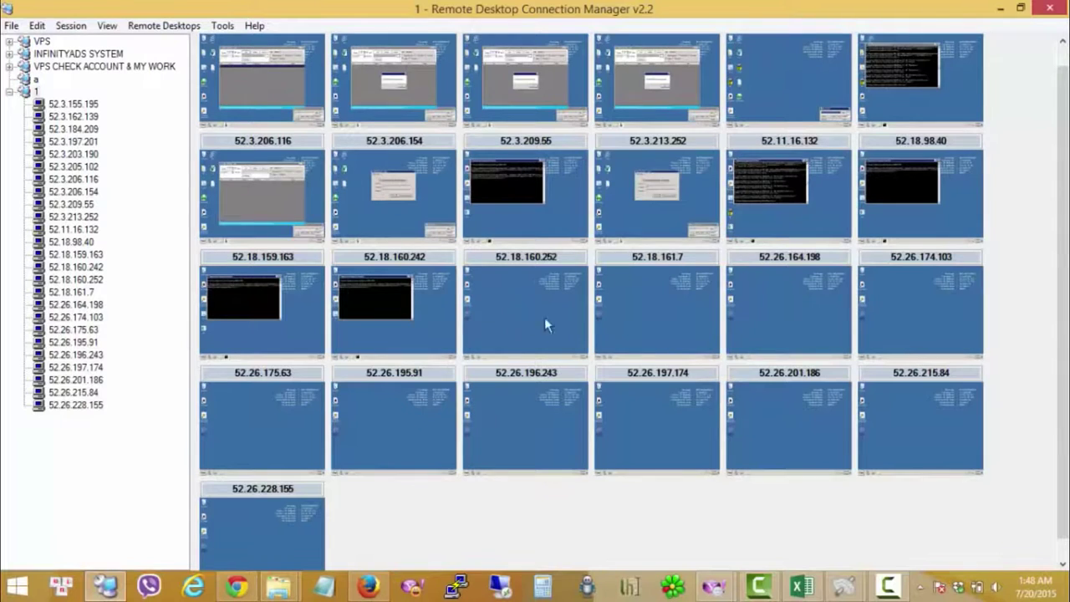
double_click(596, 314)
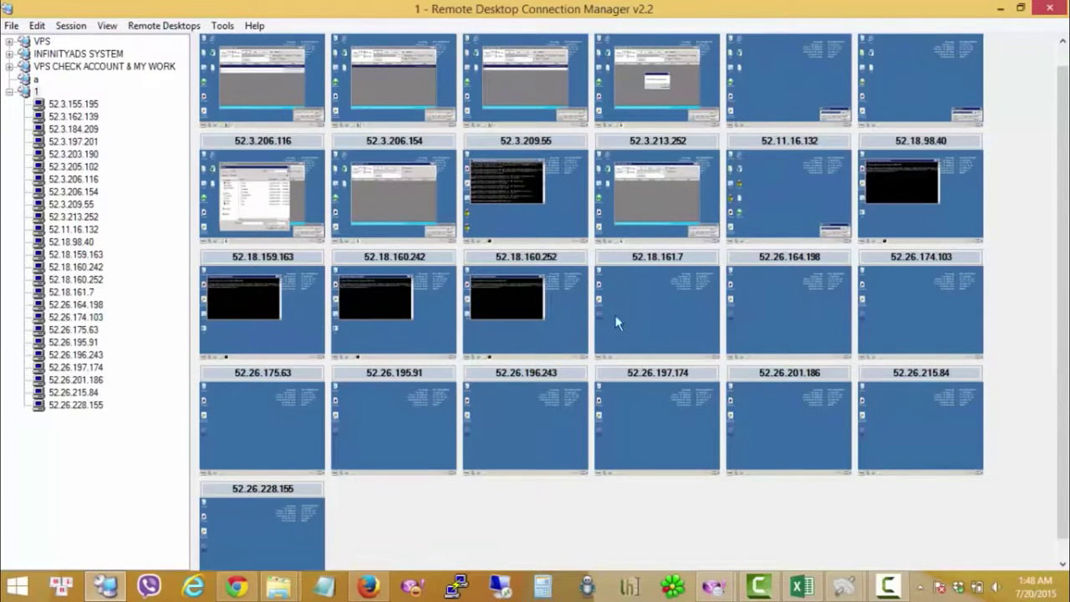
double_click(733, 311)
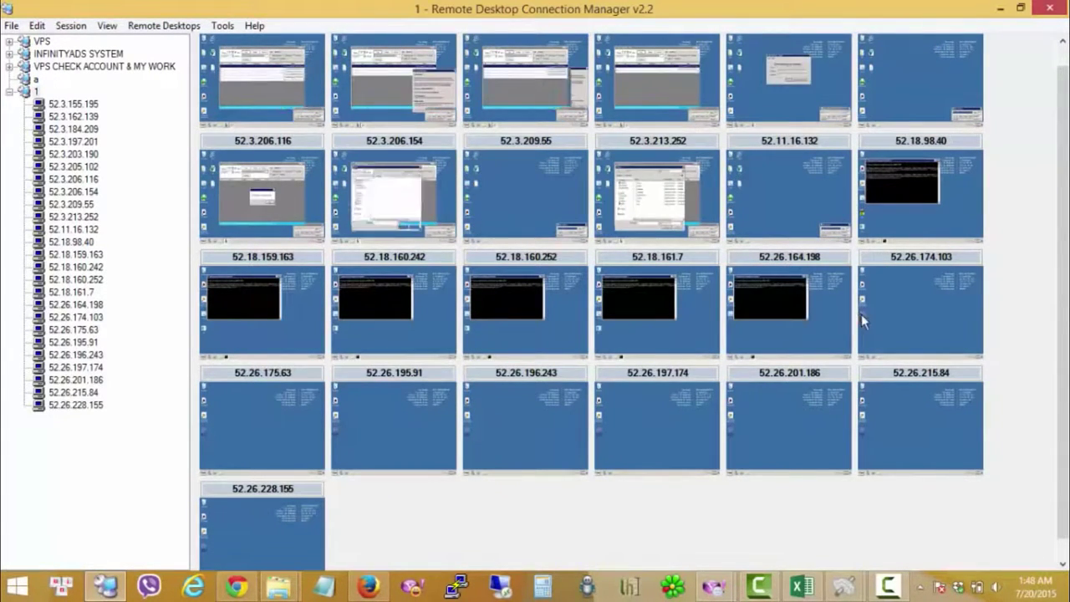
- Run the batch file on the remaining servers from 52.26.175.63 to 52.26.228.155, leaving out 52.26.195.91
double_click(205, 431)
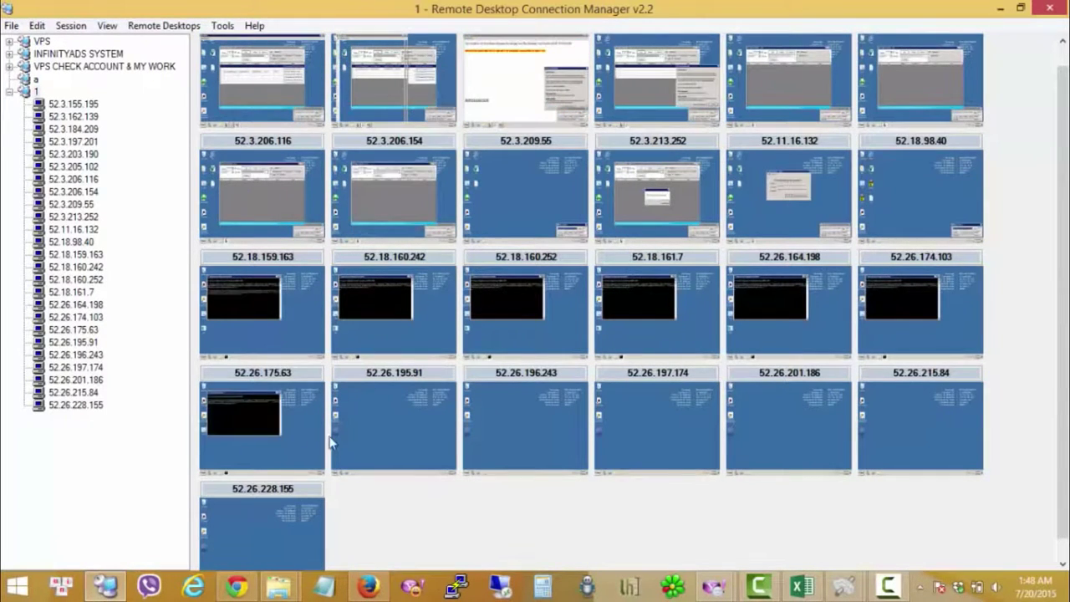
double_click(466, 429)
double_click(599, 428)
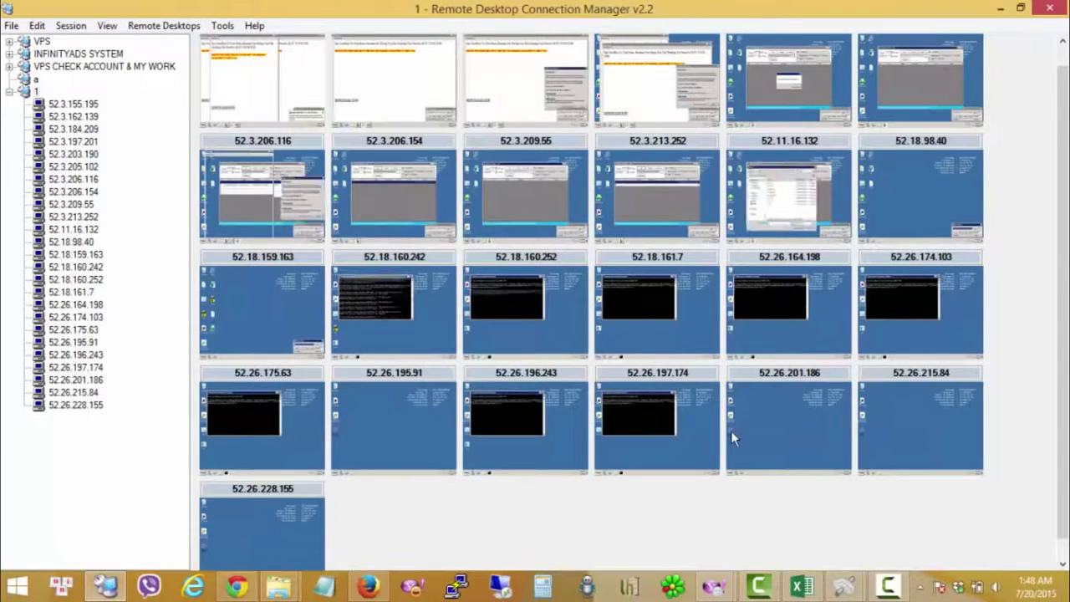
double_click(860, 428)
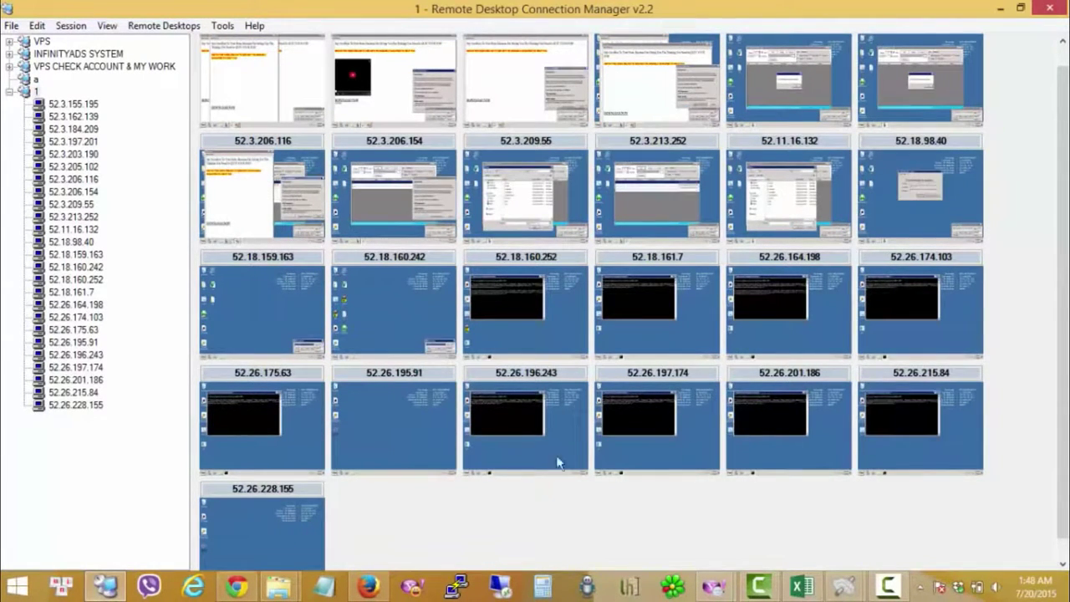
double_click(205, 548)
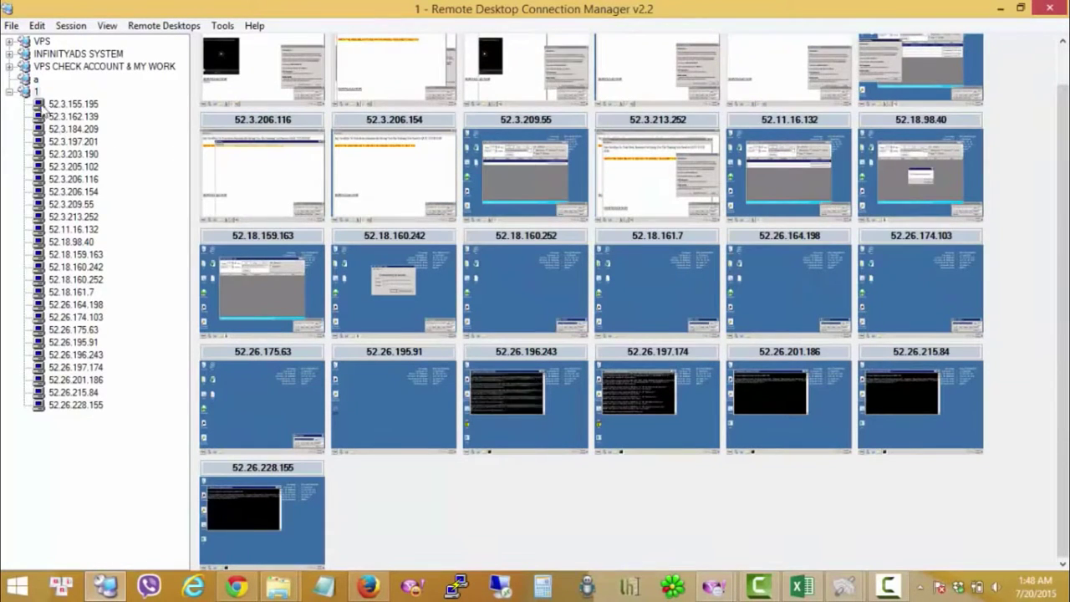
- Return to the VPS amazon folder in File Explorer and launch RDG Maker
left_click(34, 91)
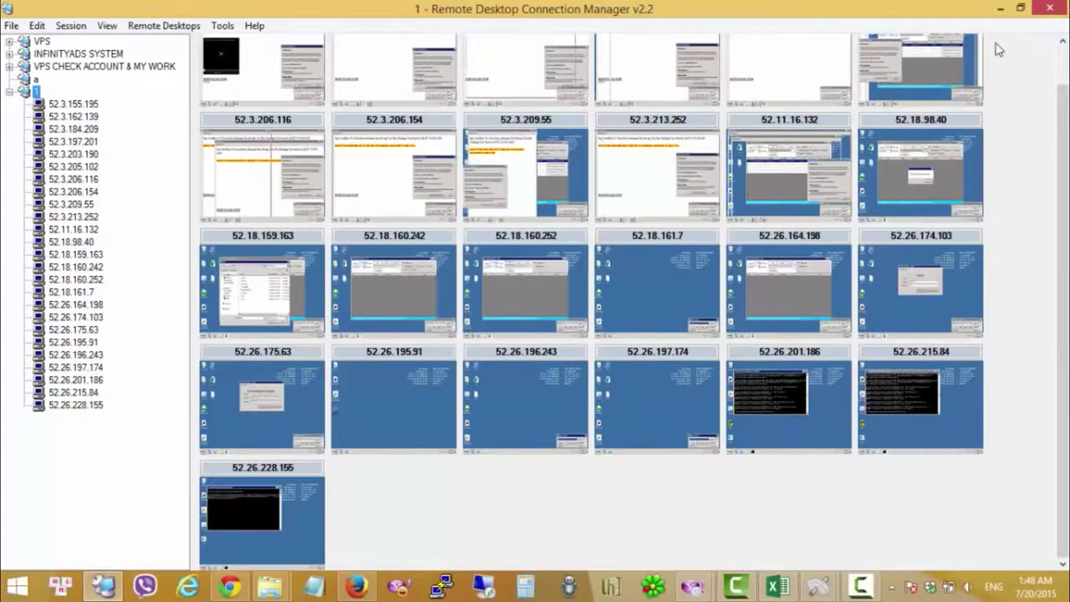
mouse_move(269, 585)
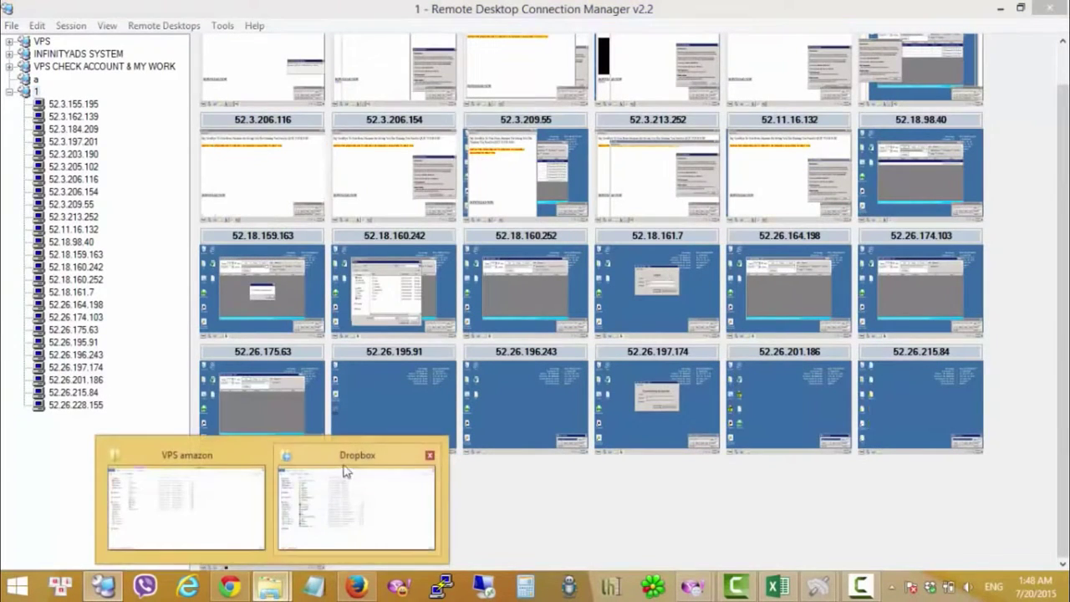
left_click(338, 469)
left_click(208, 530)
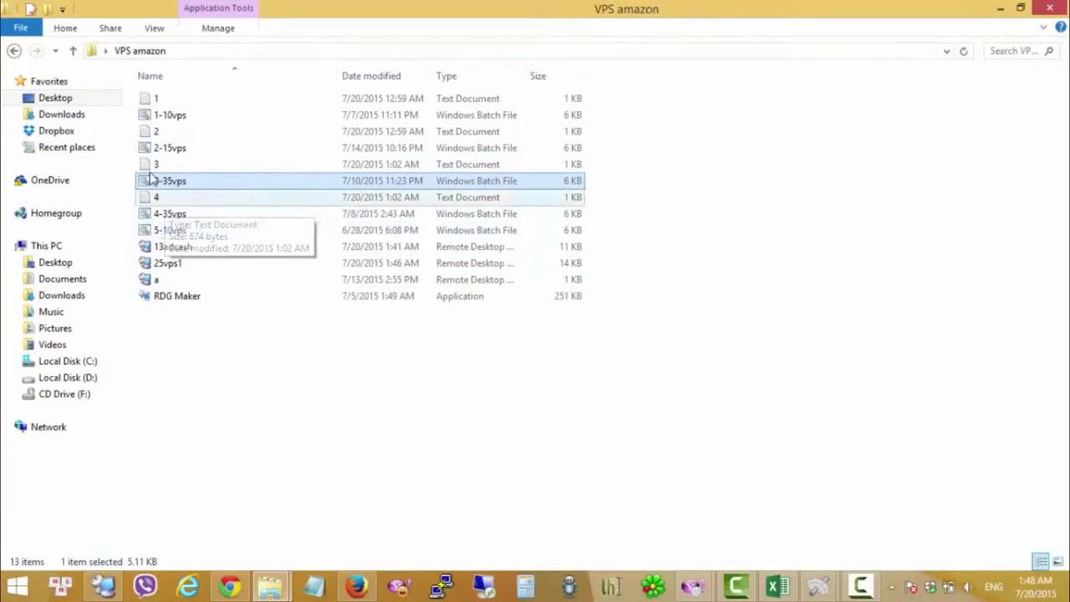
left_click(153, 134)
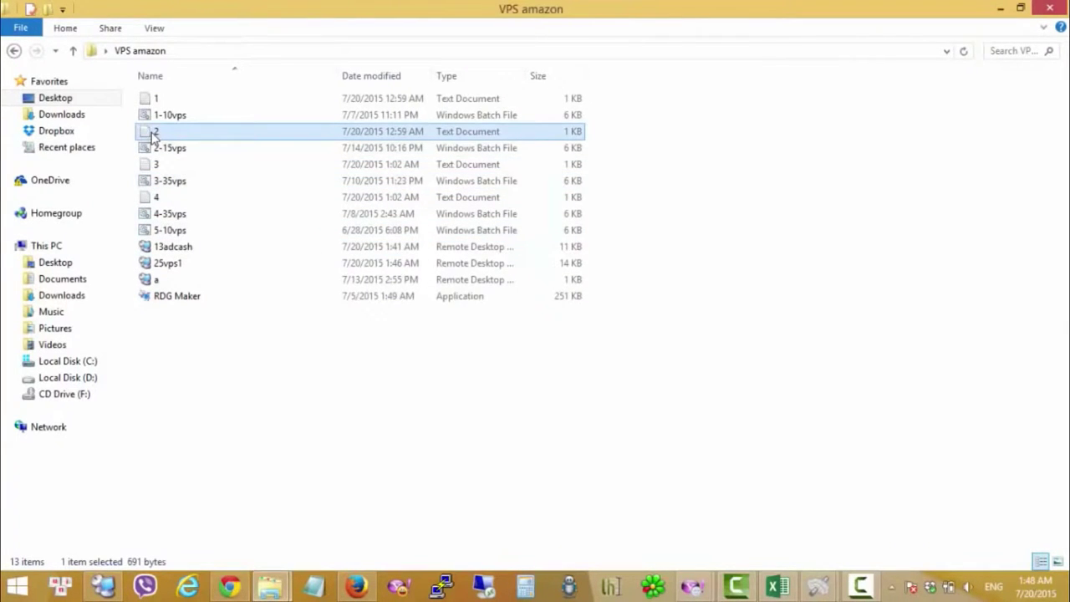
left_click(161, 298)
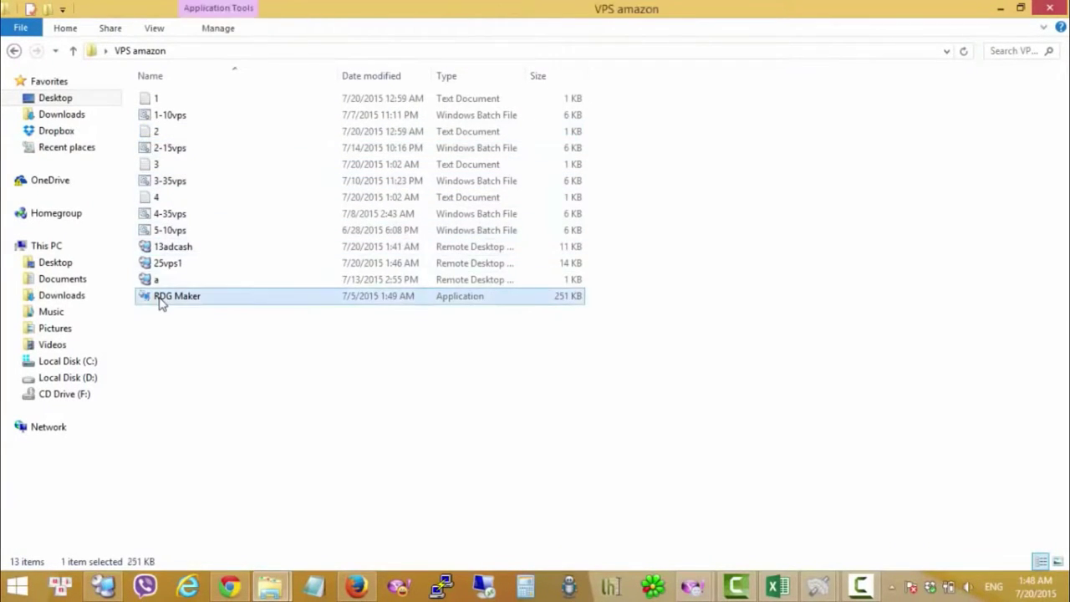
double_click(206, 304)
- Import the text file 2 into RDG Maker, export its servers as the RDG file 25vps2, and close the tool
left_click(645, 278)
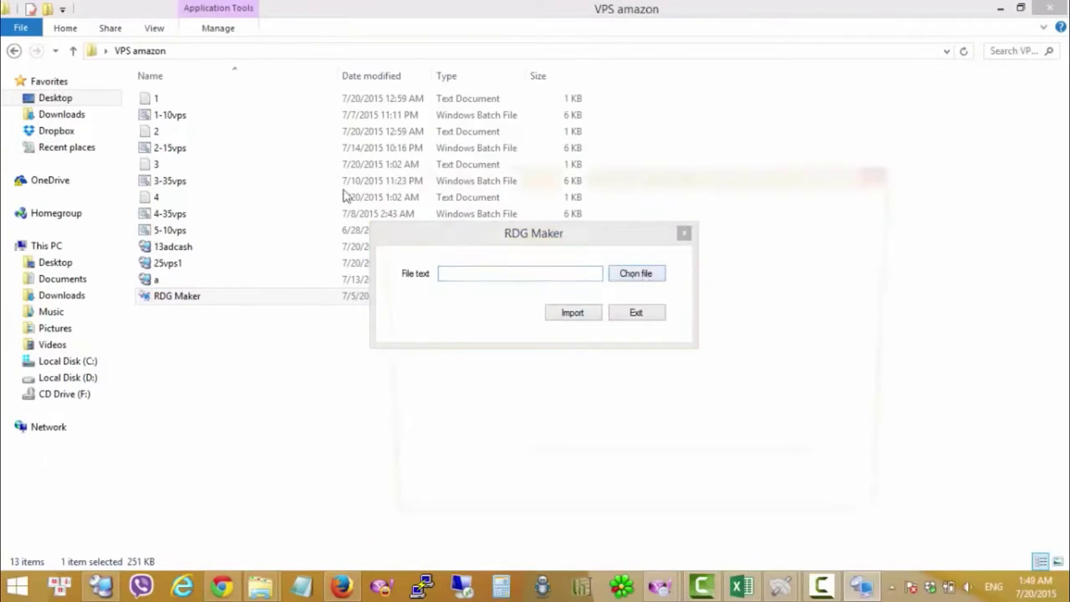
left_click(531, 289)
left_click(752, 509)
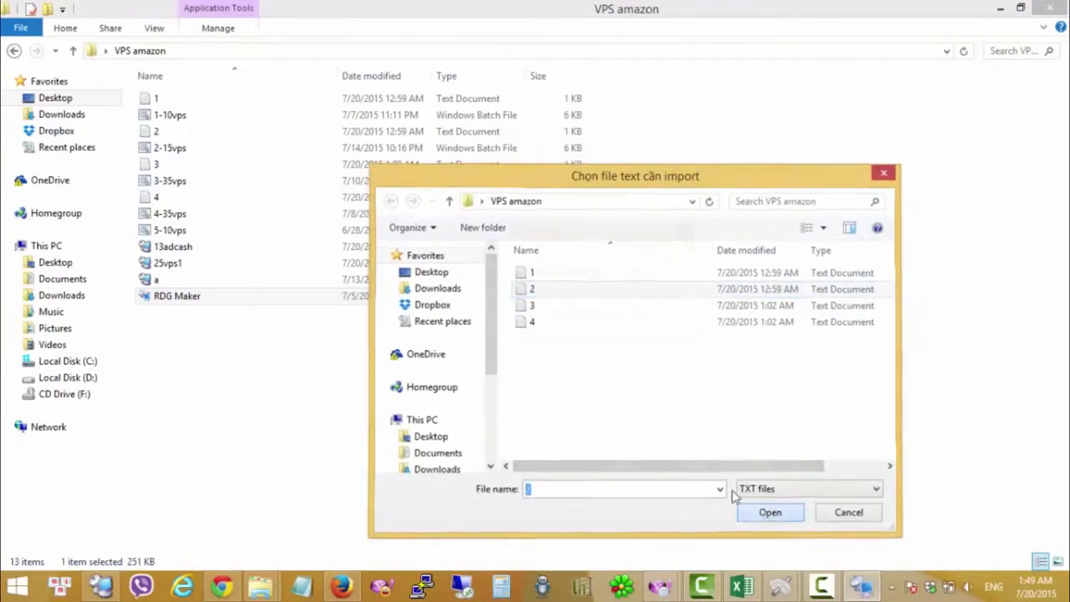
left_click(571, 313)
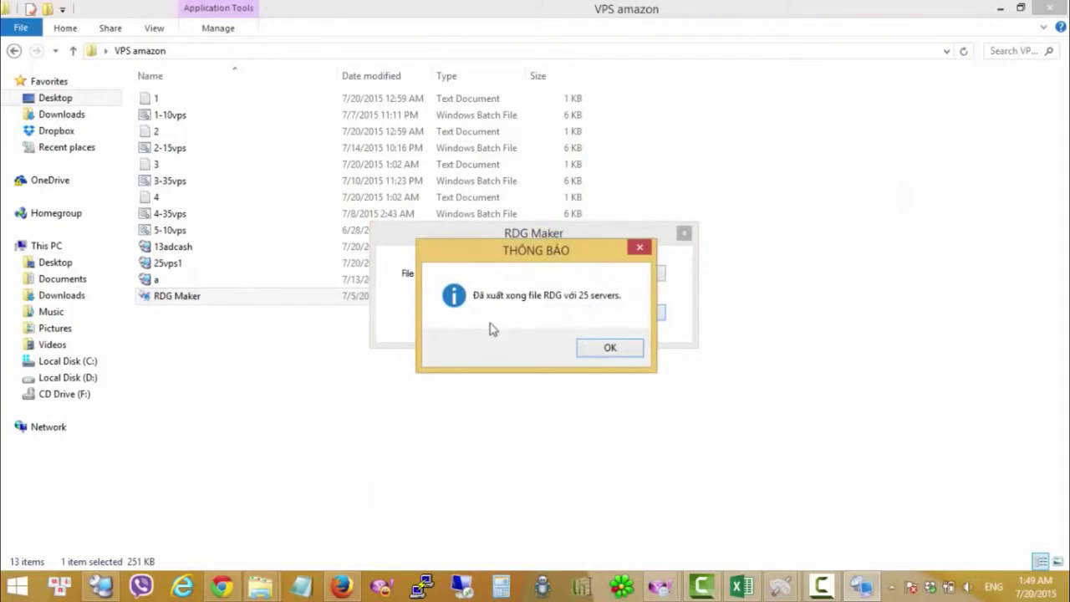
left_click(611, 347)
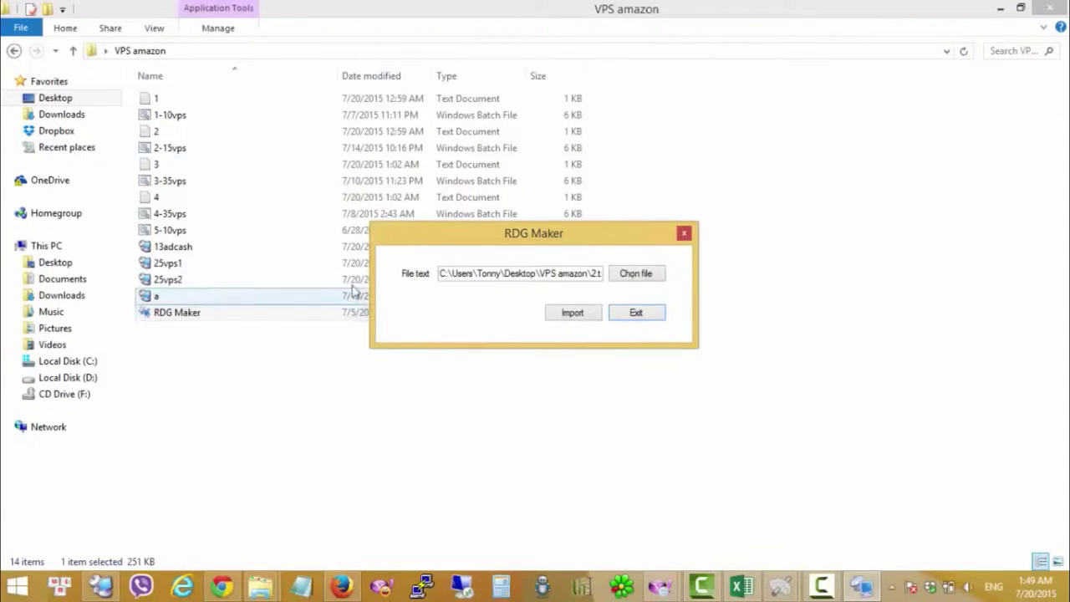
left_click(684, 233)
- Switch to Remote Desktop Connection Manager and open the 25vps2 group file from the VPS amazon folder
left_click(149, 280)
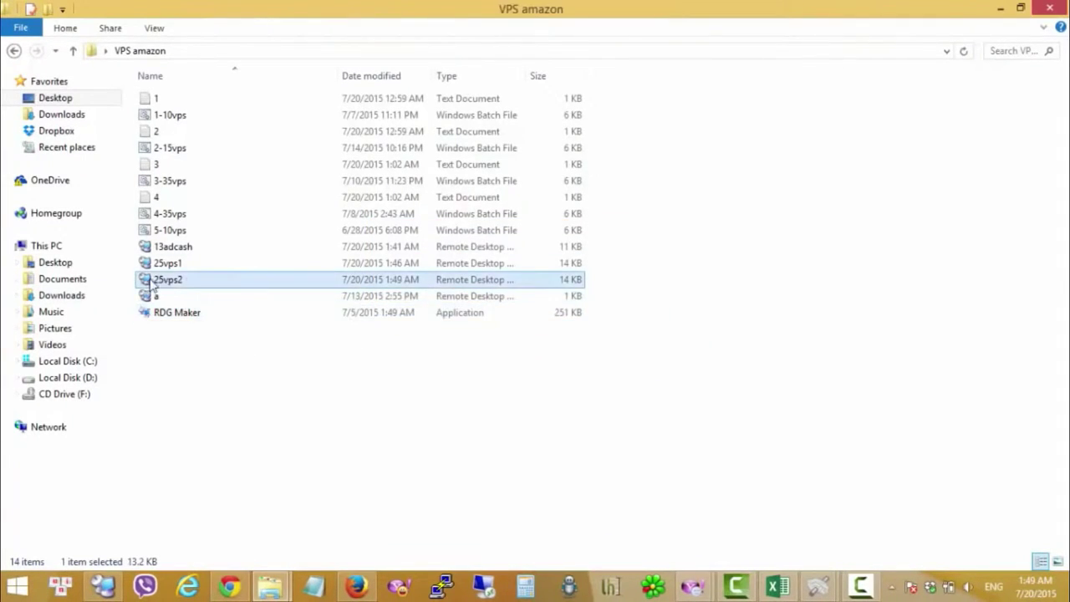
left_click(103, 589)
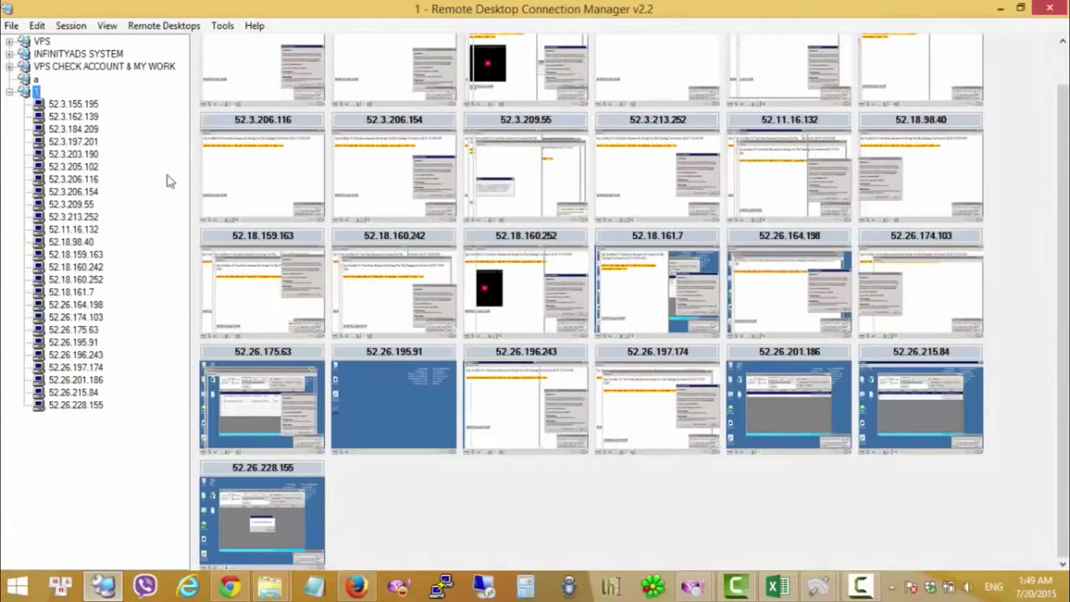
left_click(11, 25)
left_click(40, 61)
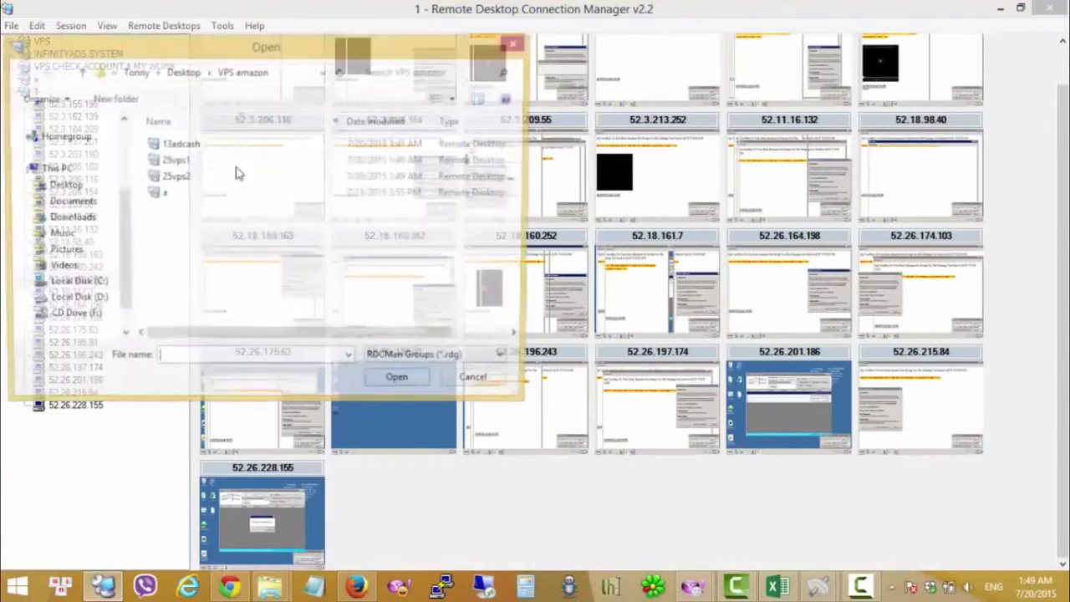
left_click(176, 177)
left_click(398, 384)
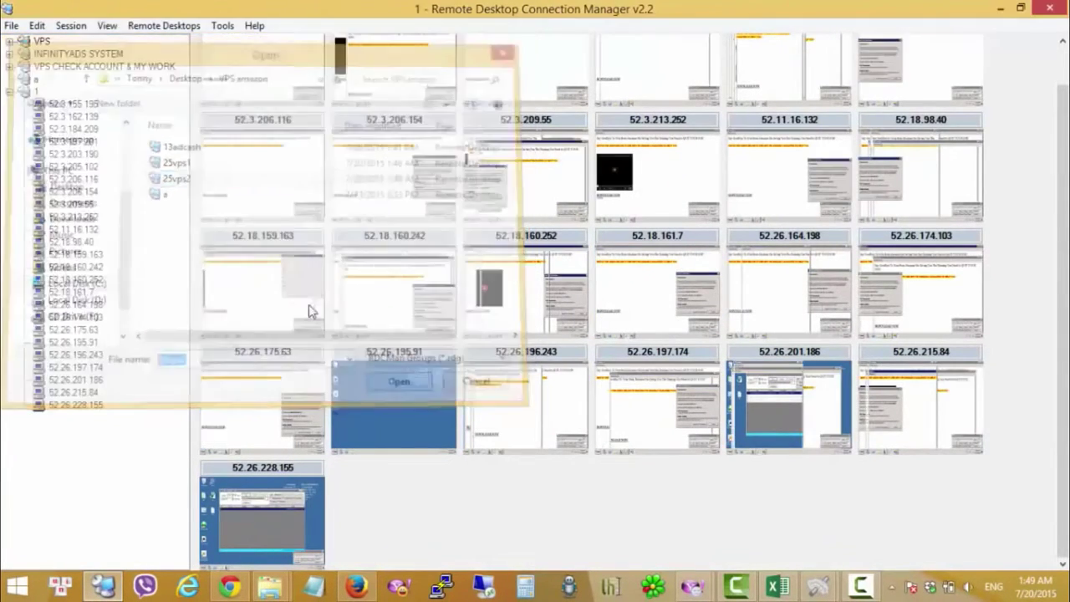
- Connect all servers of group 2 in the server tree
scroll(174, 270, "down", 5)
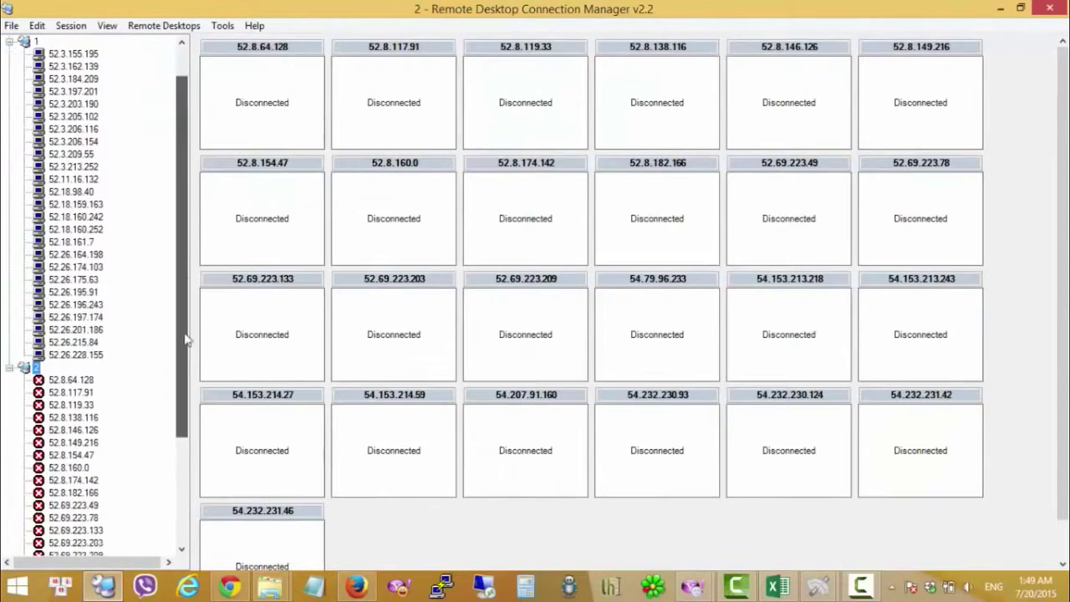
right_click(34, 228)
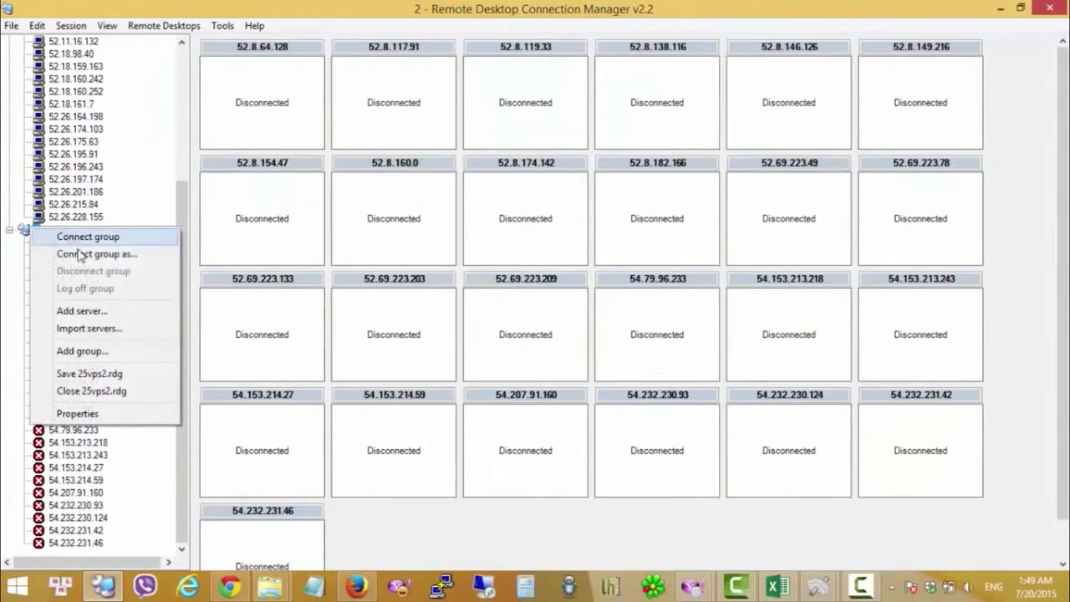
left_click(87, 237)
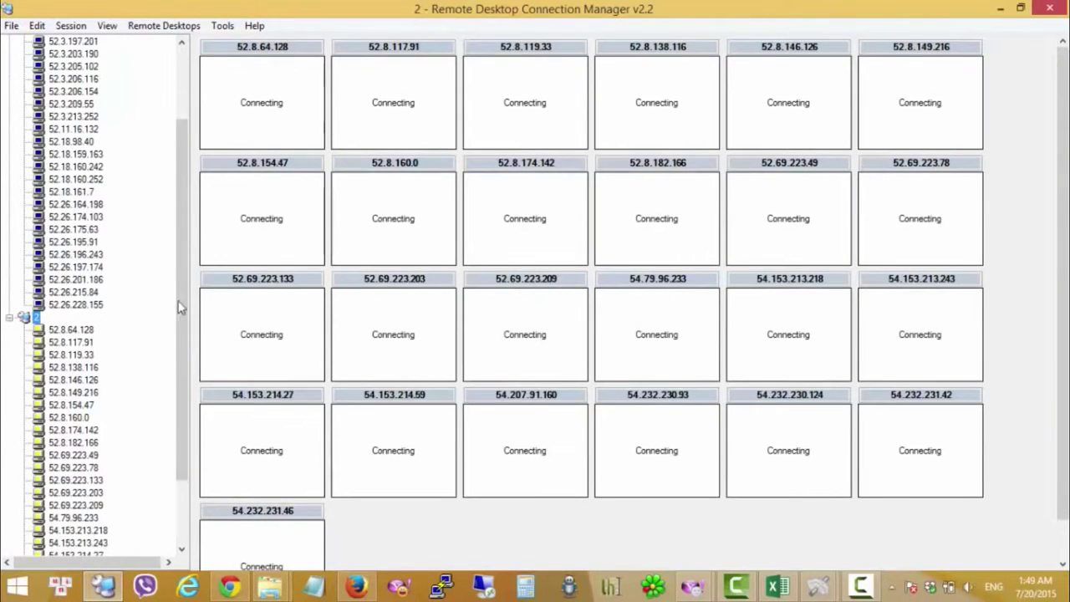
scroll(178, 308, "up", 3)
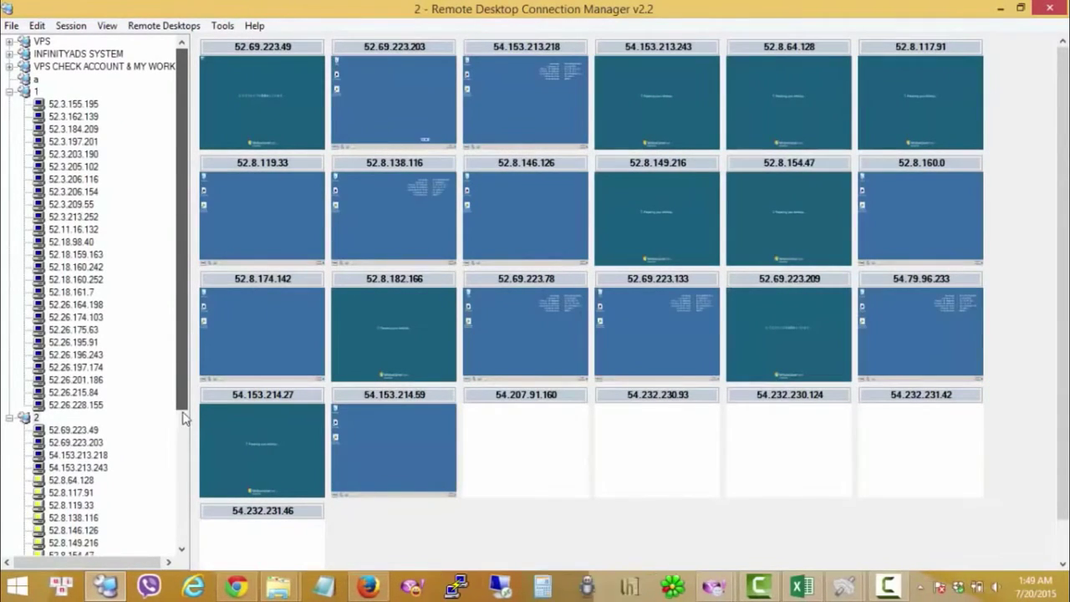
- Copy the batch file 4-35vps from the VPS amazon folder in File Explorer and return to Remote Desktop Connection Manager
mouse_move(279, 585)
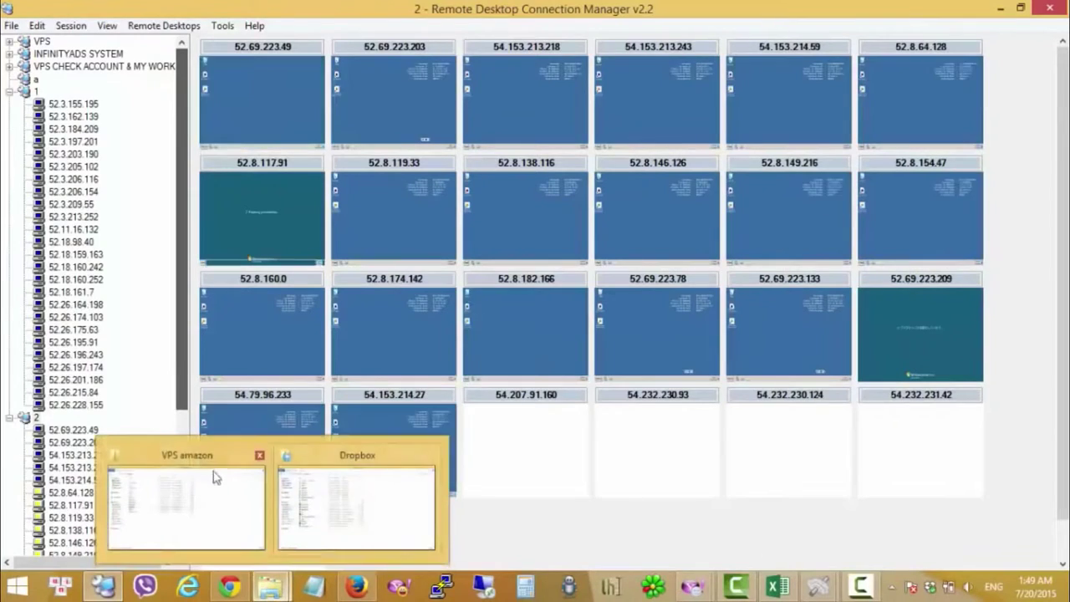
left_click(213, 472)
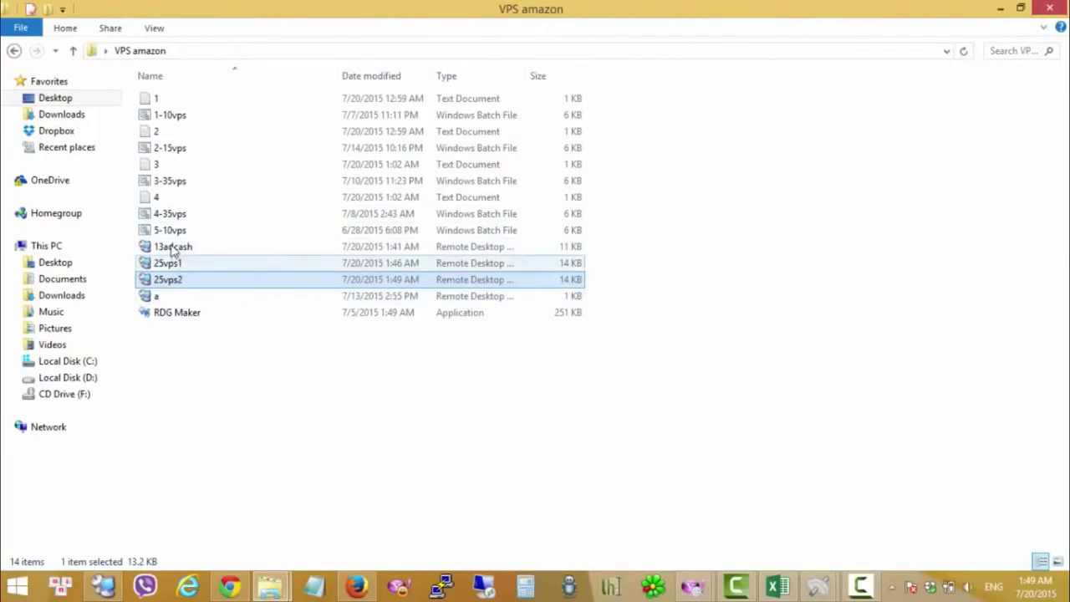
left_click(170, 216)
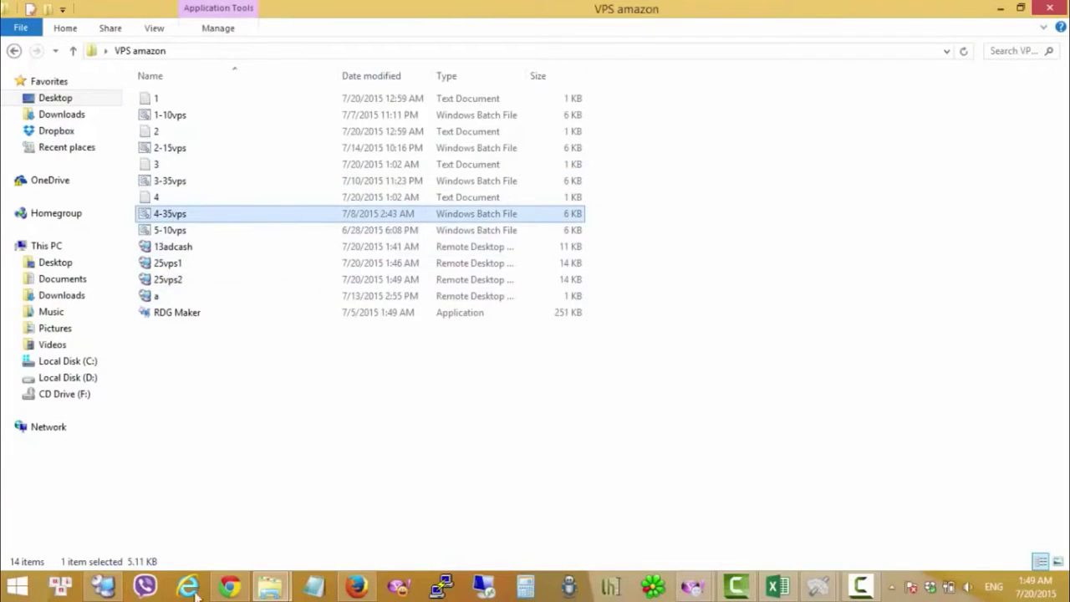
left_click(113, 590)
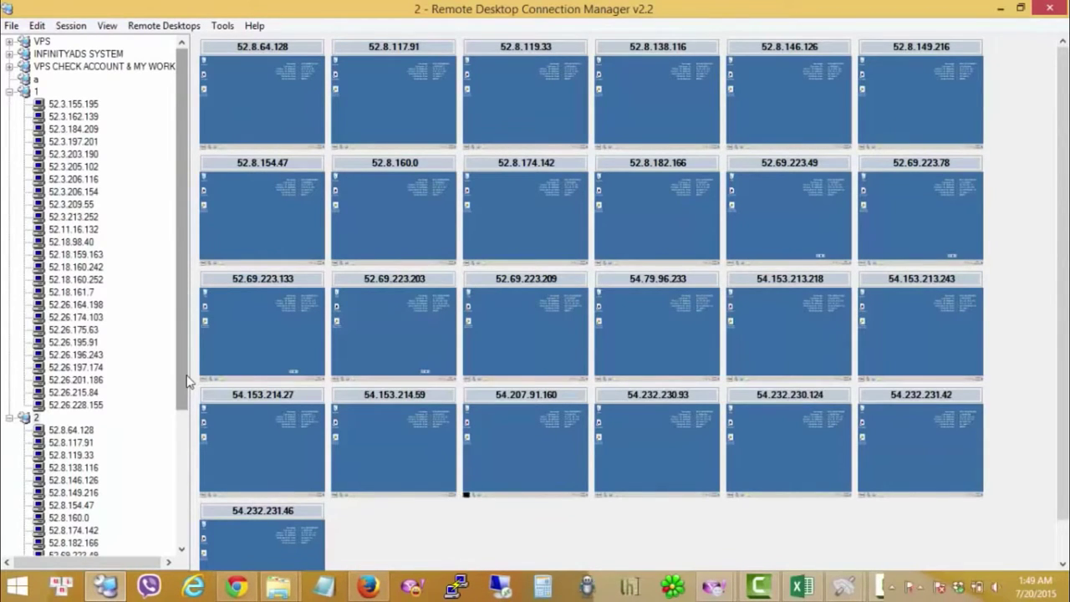
- Paste the 4-35vps batch file onto the desktops of all group 2 servers, from 52.8.64.128 to 54.232.231.46, and run it on each
left_click_drag(184, 372, 173, 498)
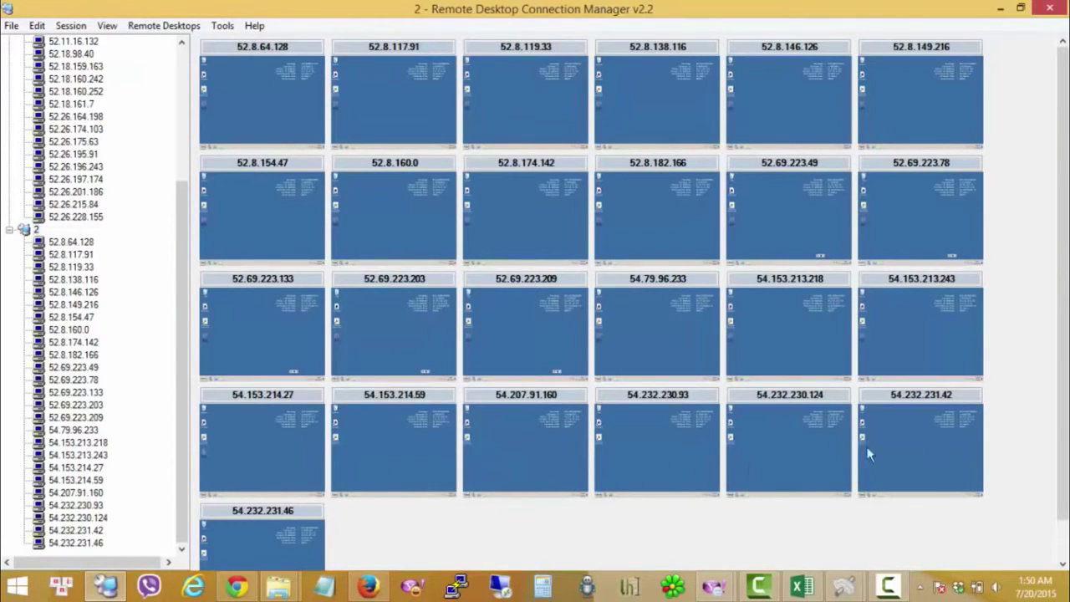
scroll(240, 542, "down", 1)
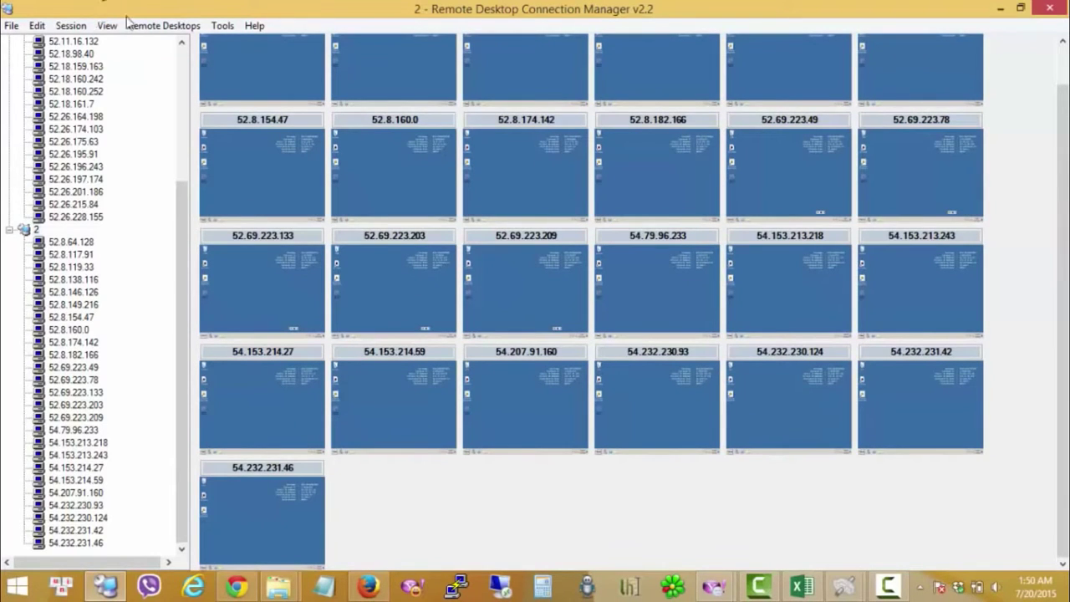
scroll(203, 59, "up", 1)
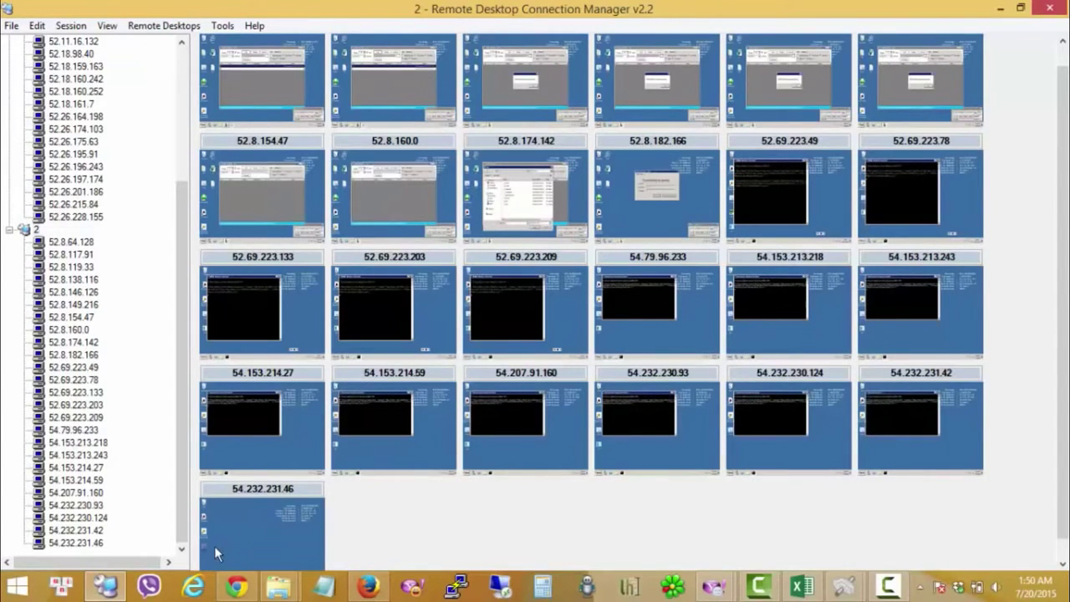
scroll(209, 546, "down", 1)
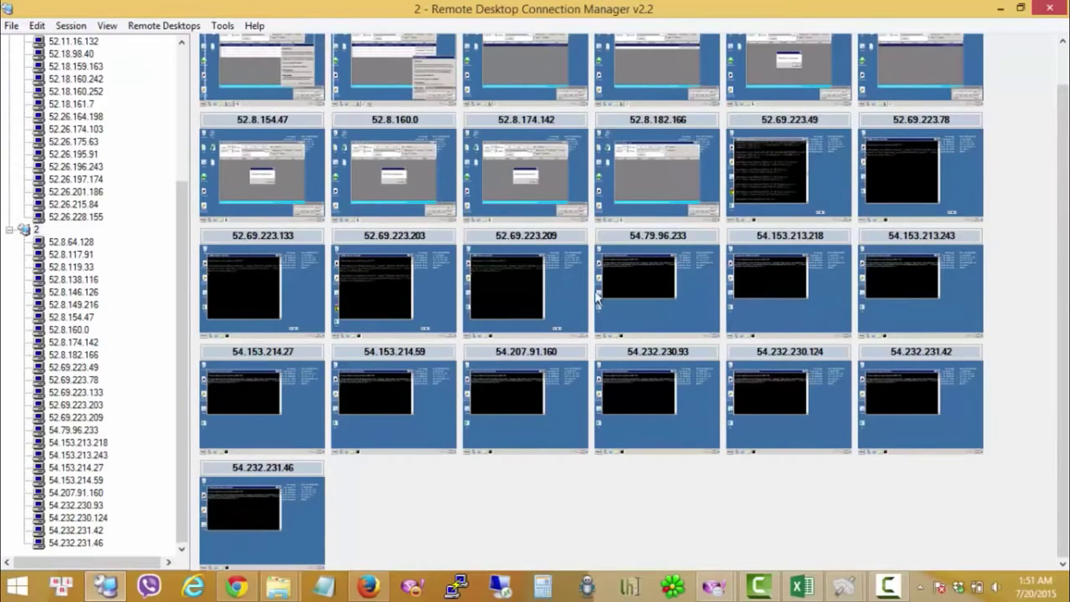
scroll(1066, 297, "up", 2)
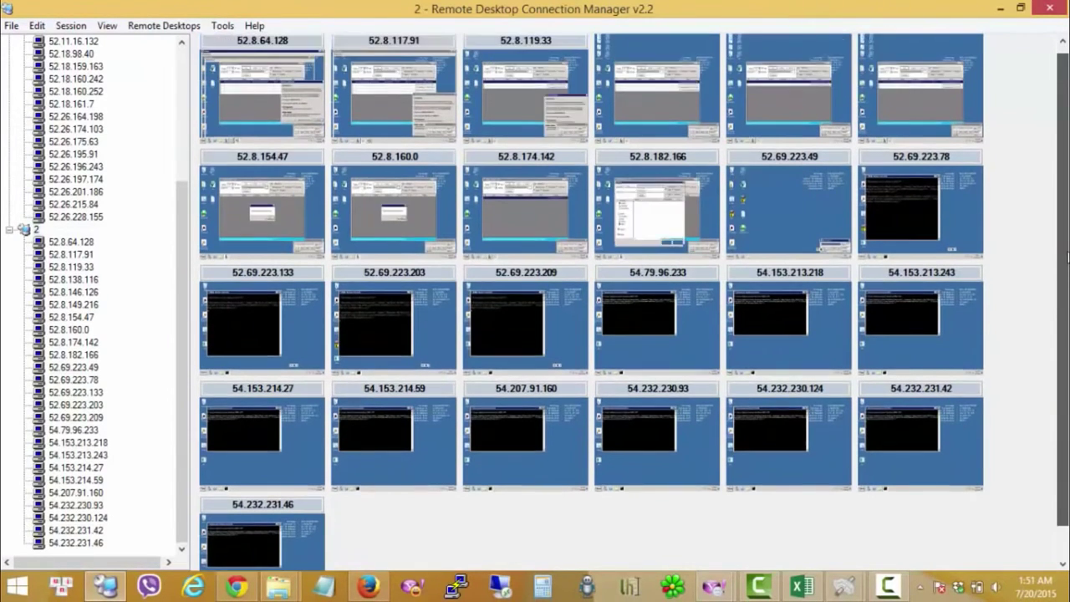